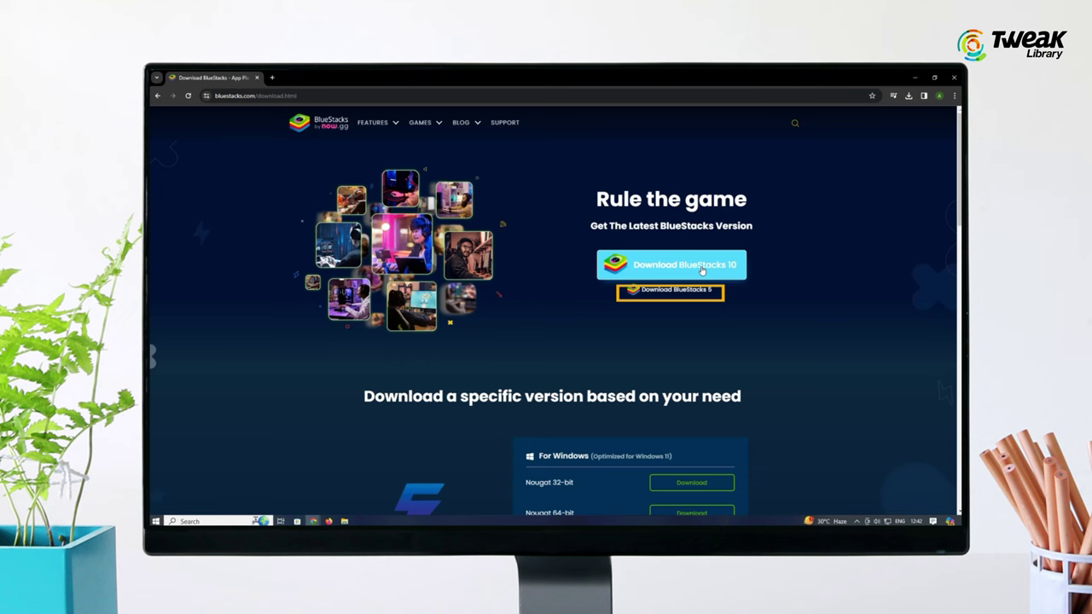
Download the BlueStacks 5 installer and run it as administrator from its folder.
left_click(671, 290)
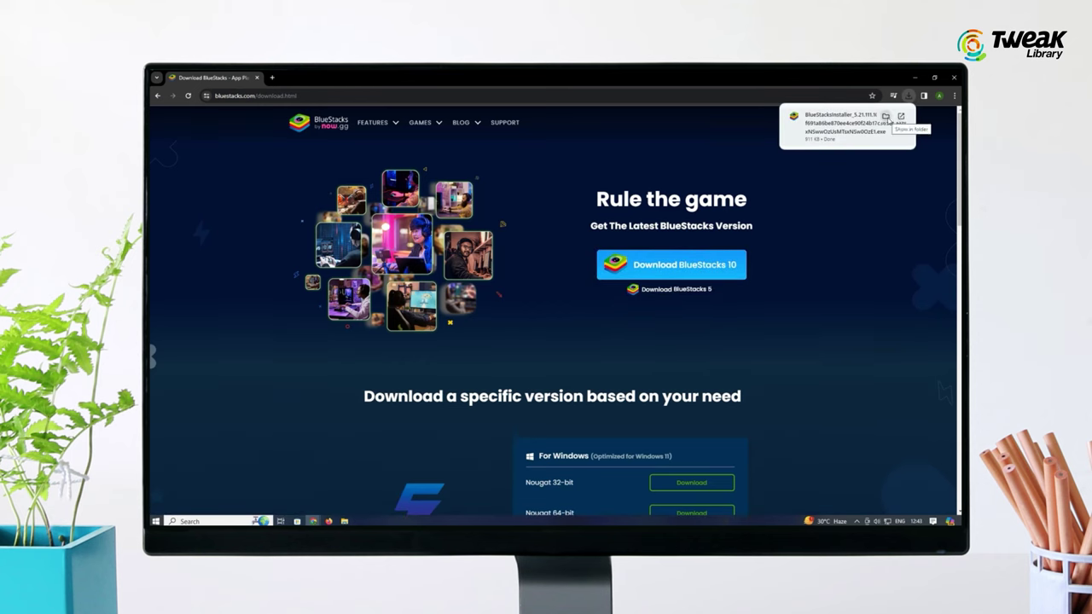
left_click(886, 116)
right_click(360, 188)
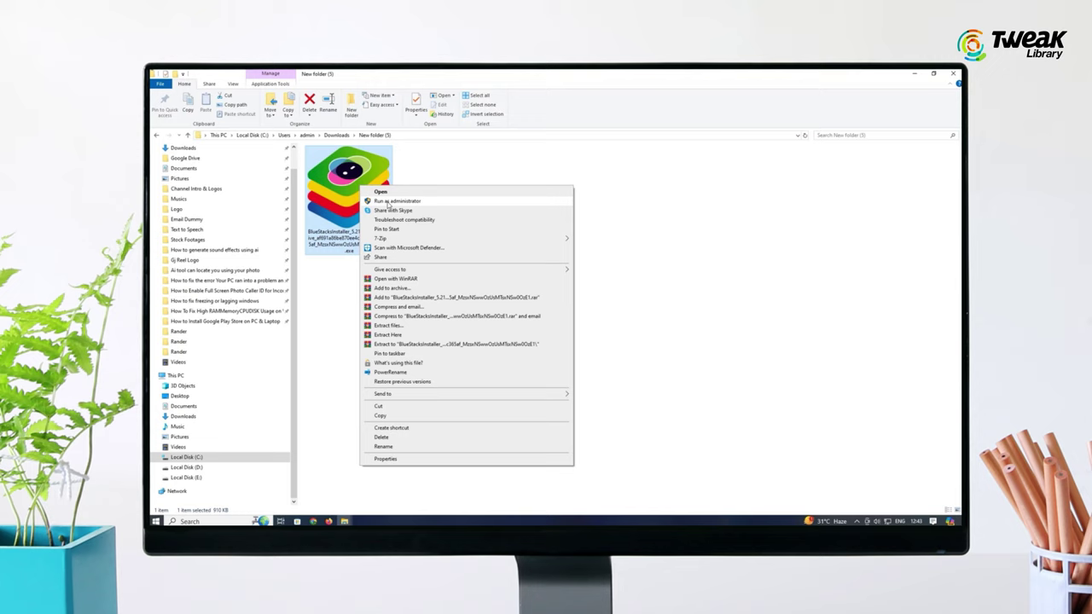
left_click(392, 201)
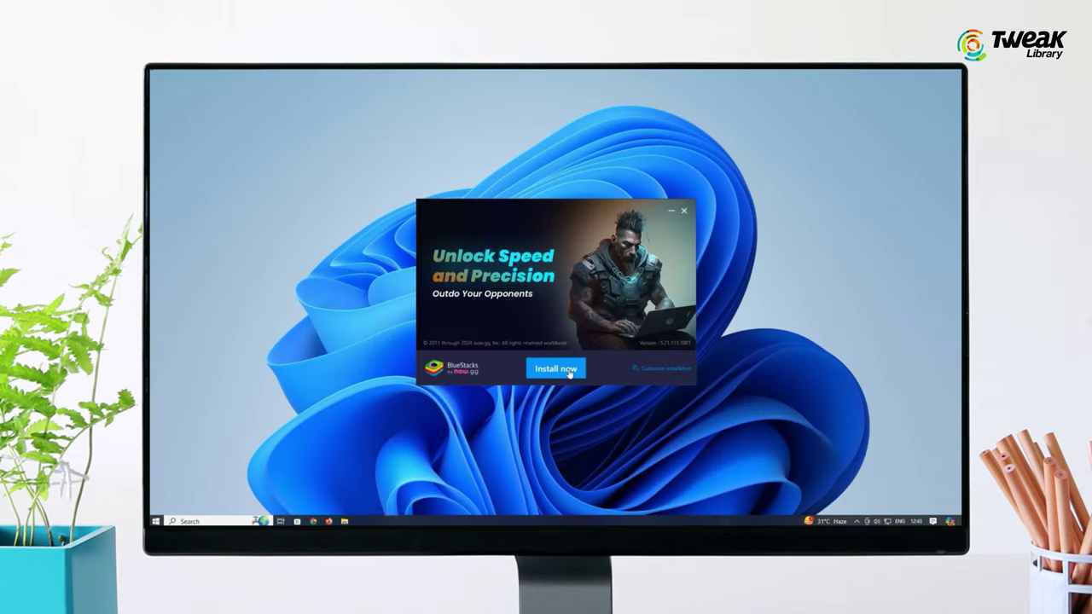
Install BlueStacks, then launch Play Store from the System apps folder.
left_click(556, 369)
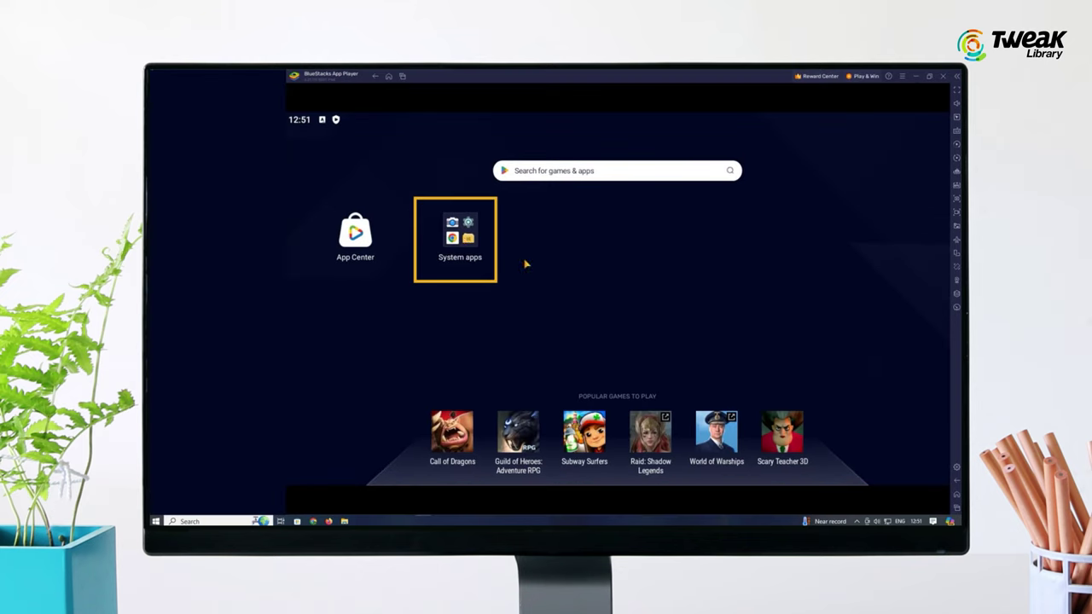
left_click(460, 235)
left_click(675, 280)
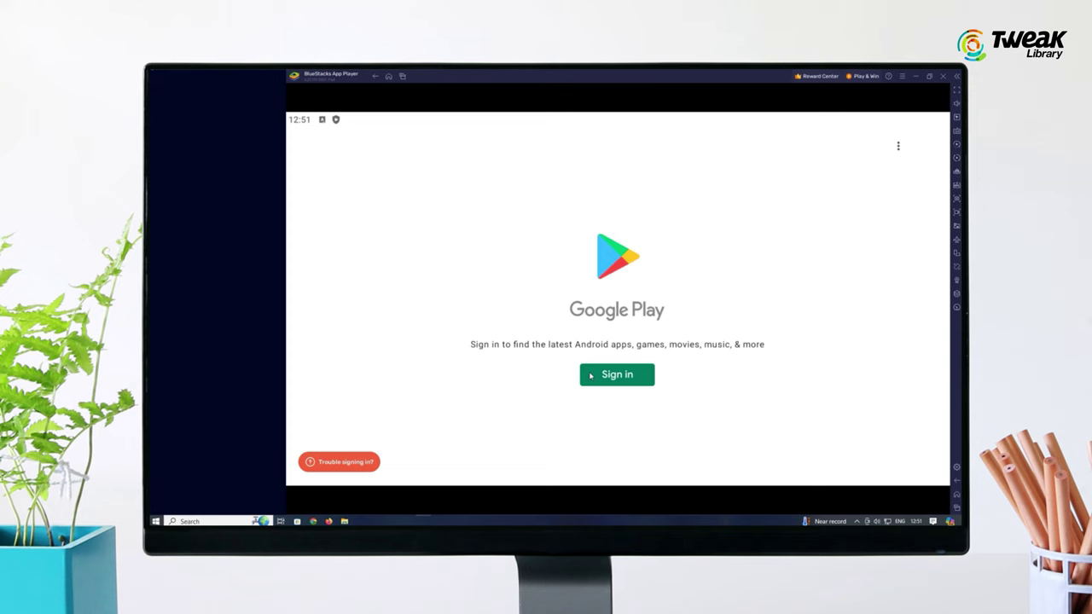
Sign in to Google Play by submitting the Google account email and password.
left_click(598, 373)
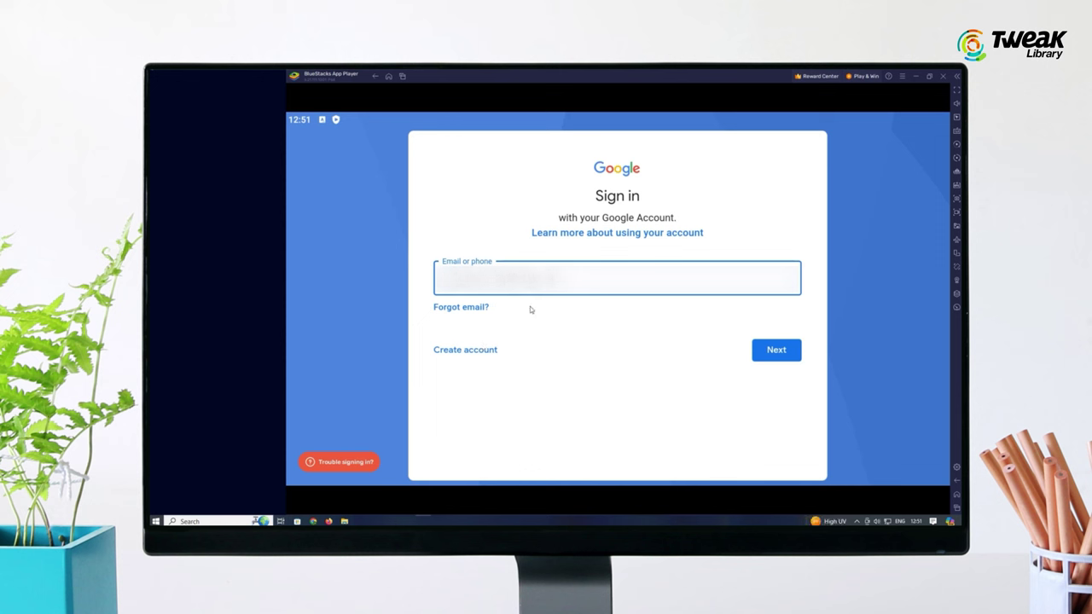
left_click(776, 355)
left_click(776, 370)
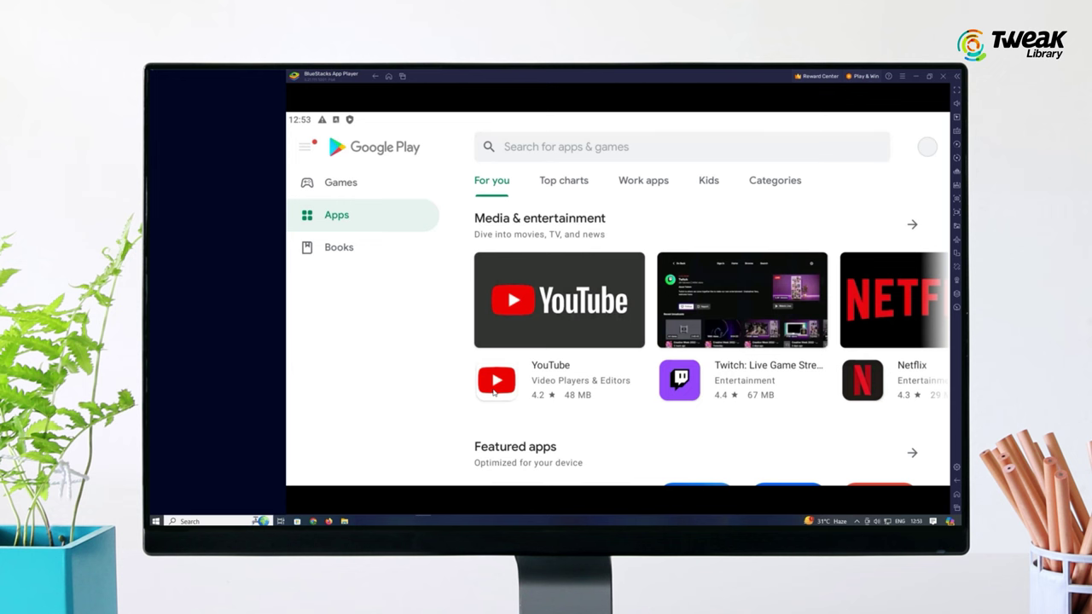
Install YouTube from the Media & entertainment section and launch it.
left_click(494, 391)
left_click(824, 205)
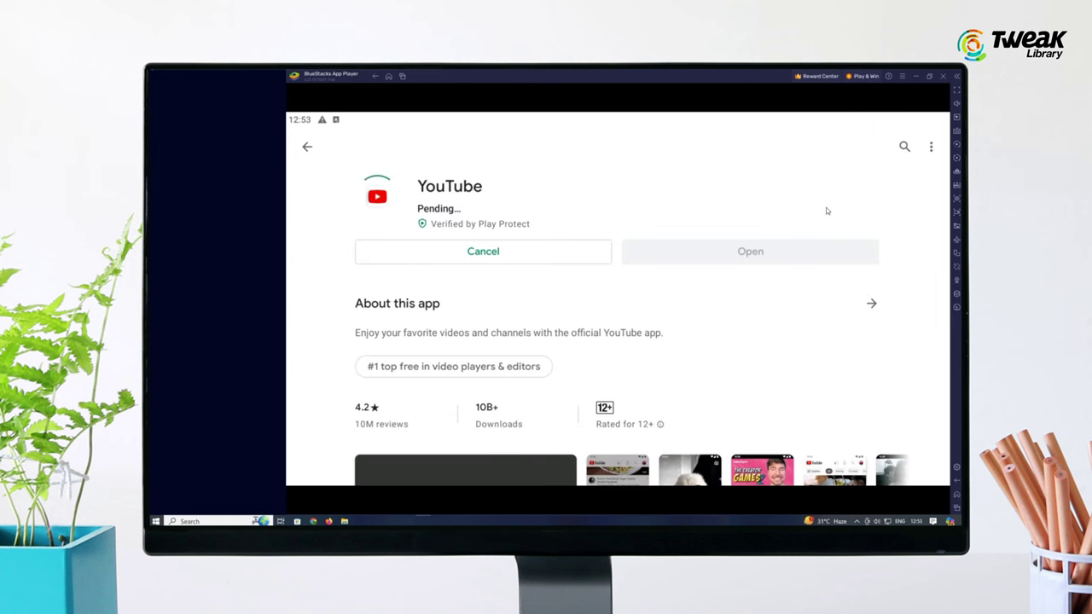
left_click(761, 256)
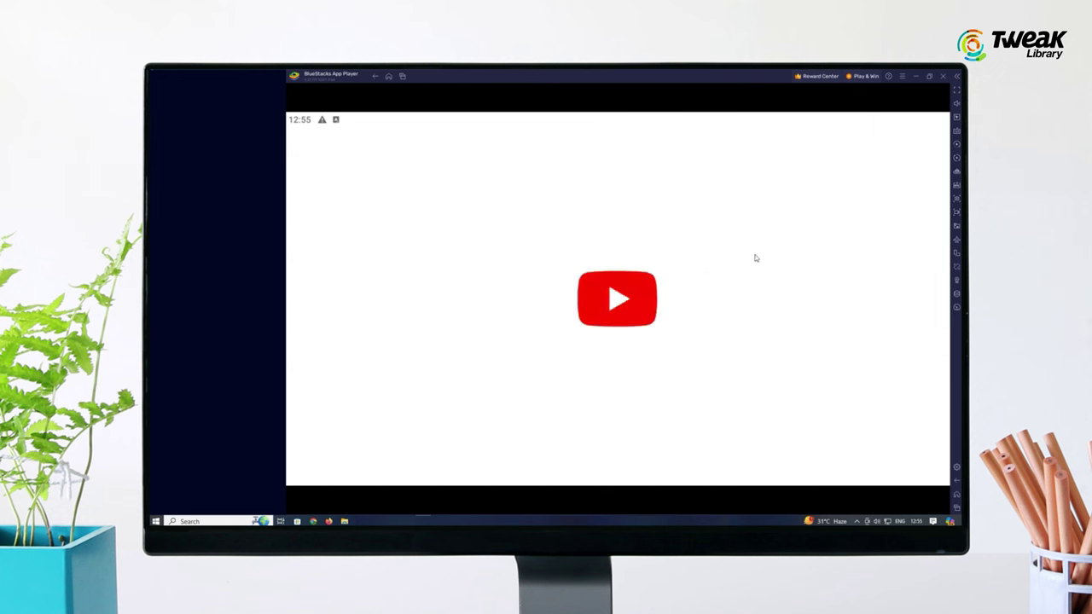